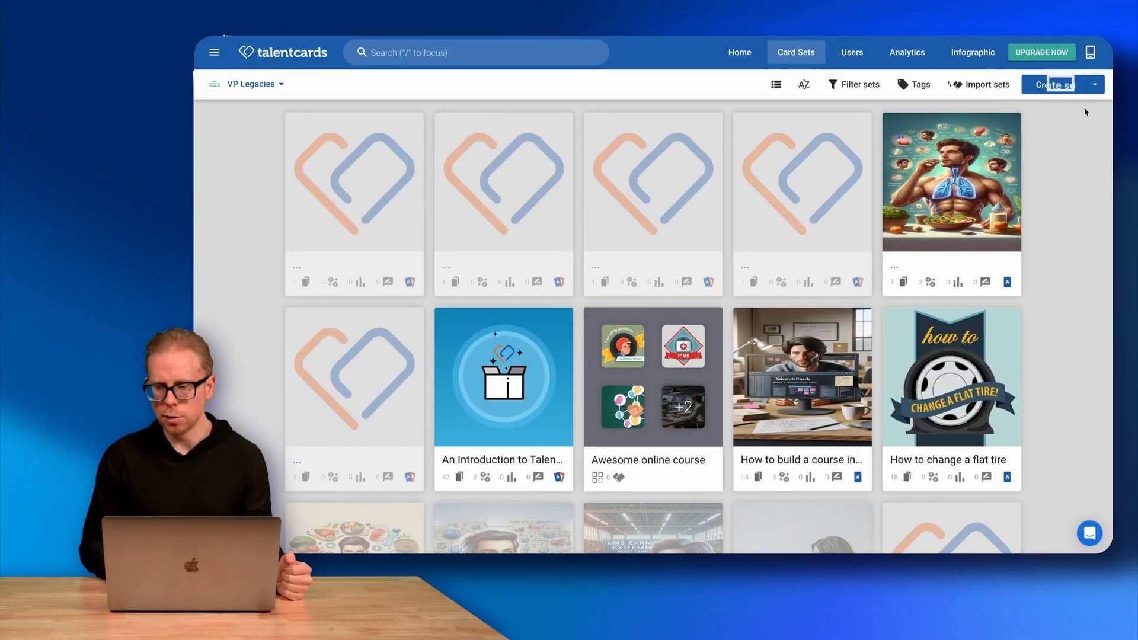
Start a new standard instant set with "How to maintain a water heater" as both its name and description
click(1051, 86)
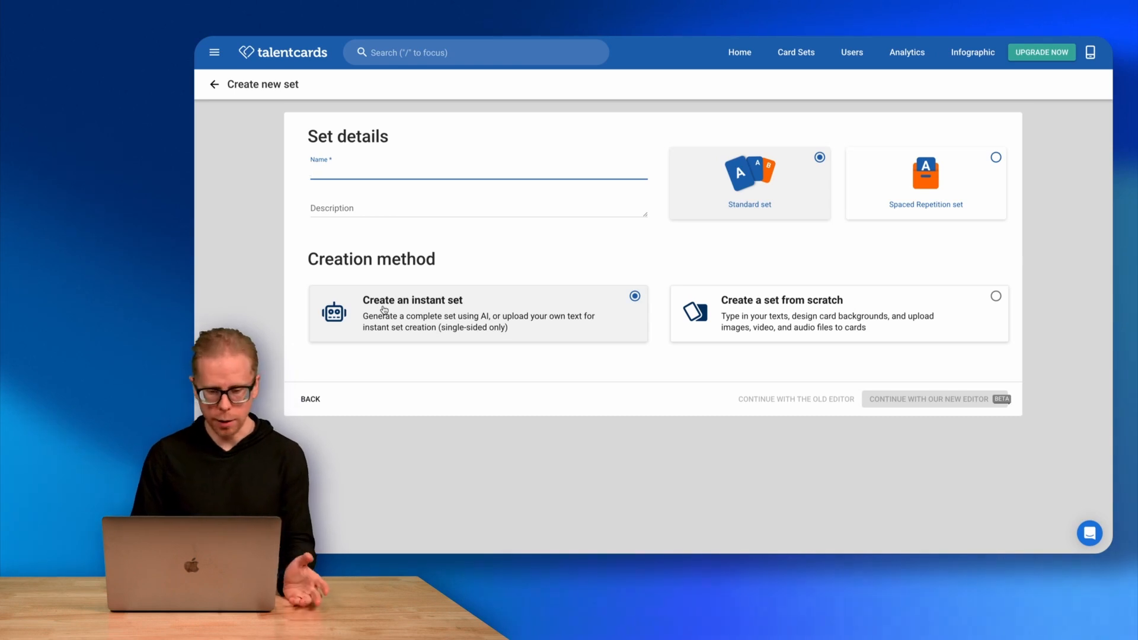
click(764, 307)
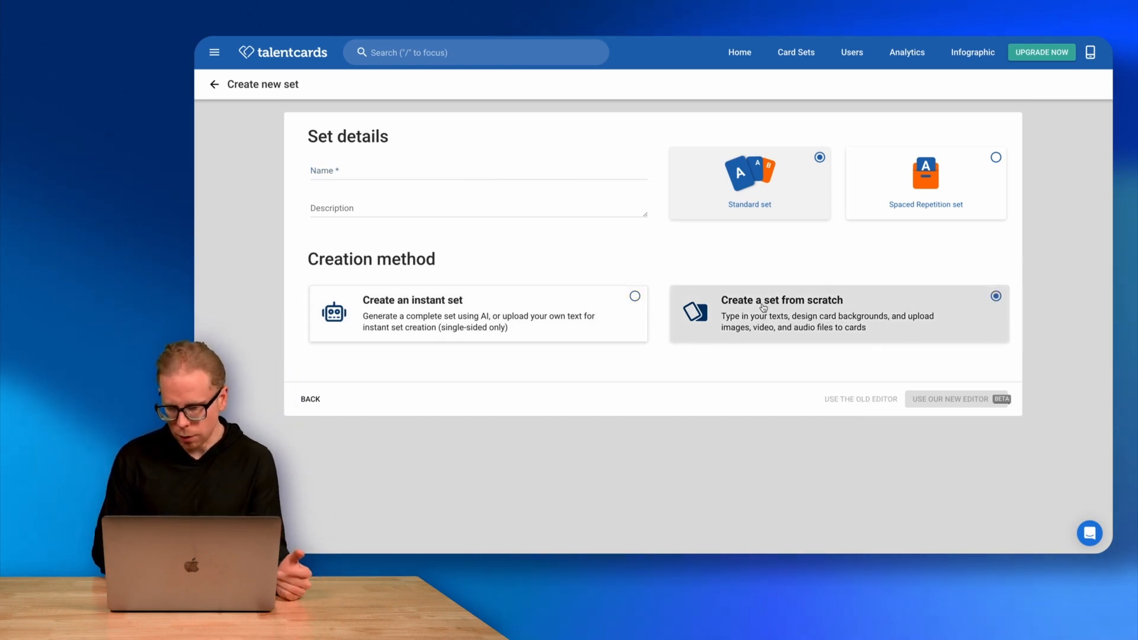
click(495, 323)
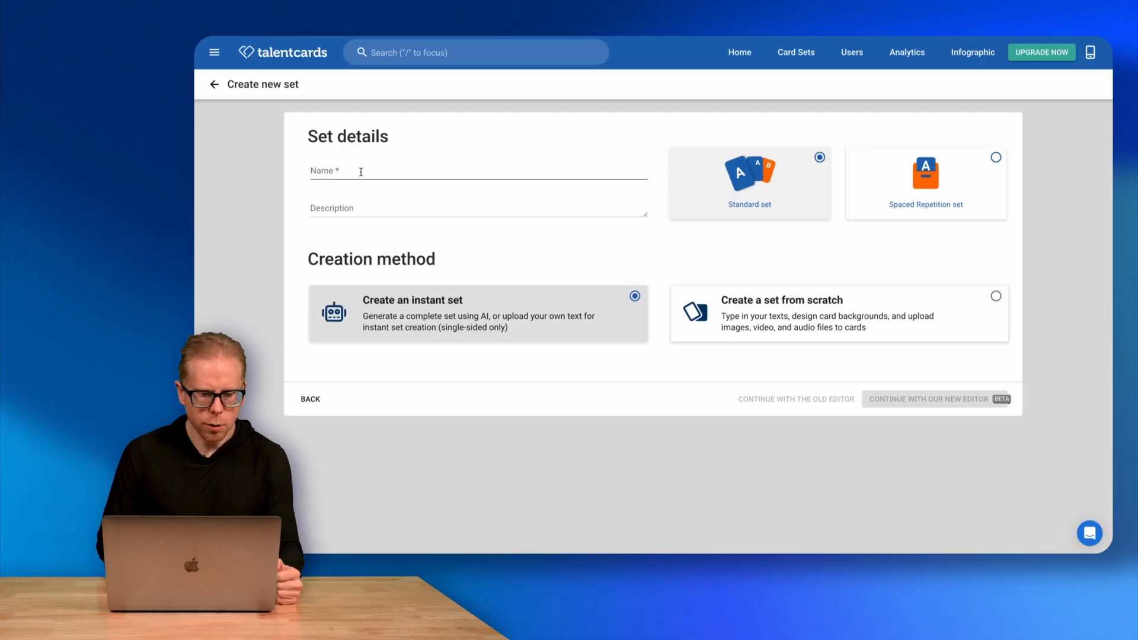
click(360, 172)
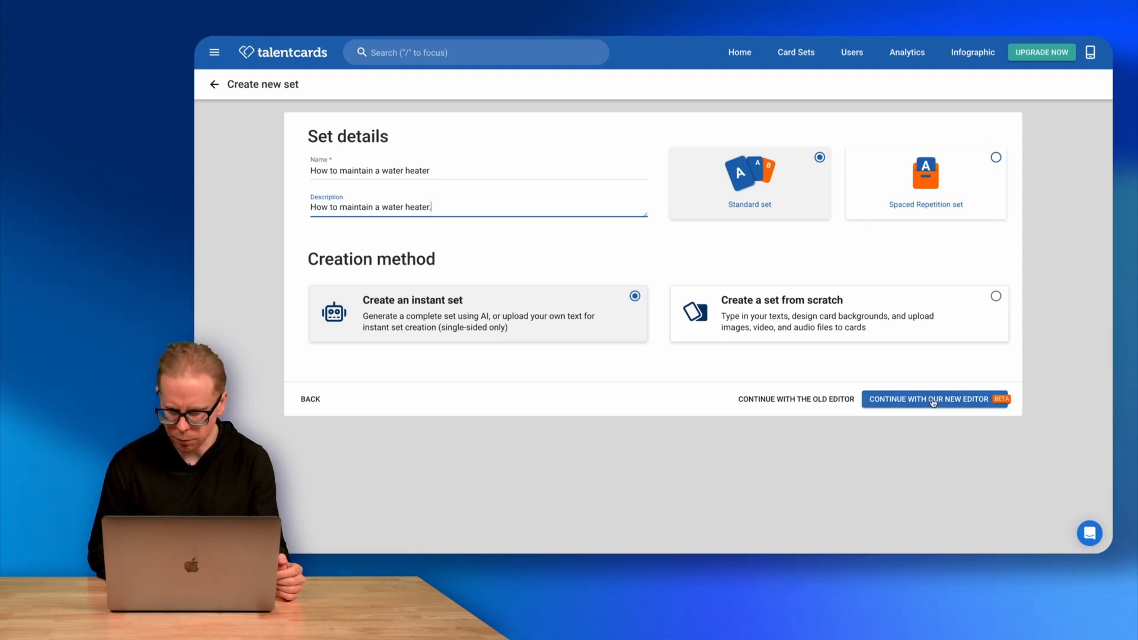
Continue with the new editor and generate the cards with AI on the topic "How to maintain a water heater"
click(933, 402)
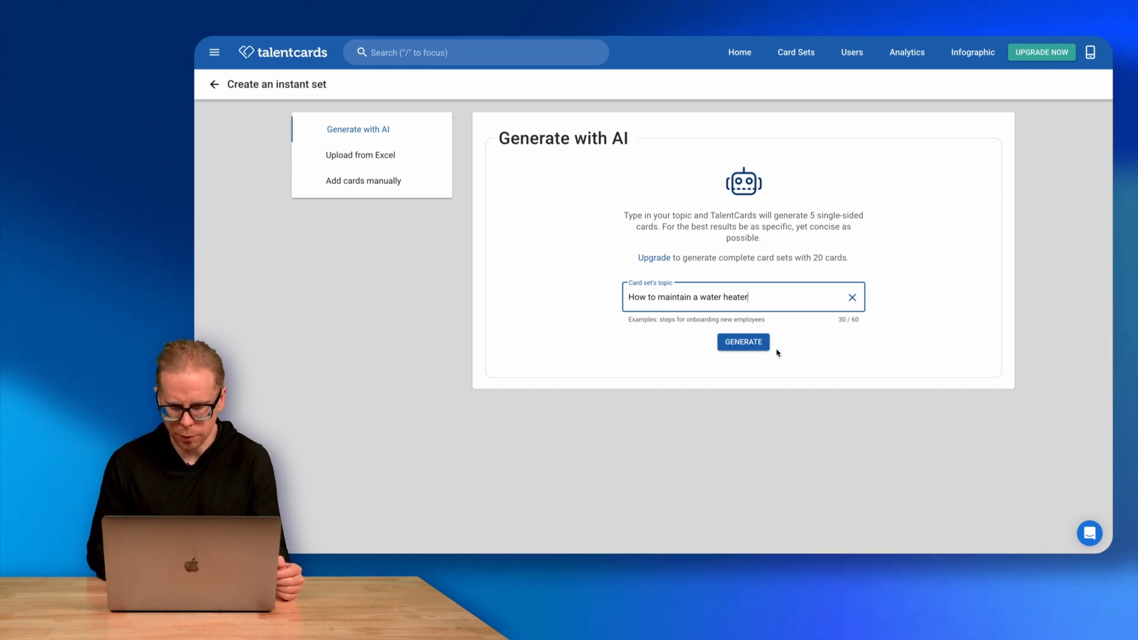
click(749, 350)
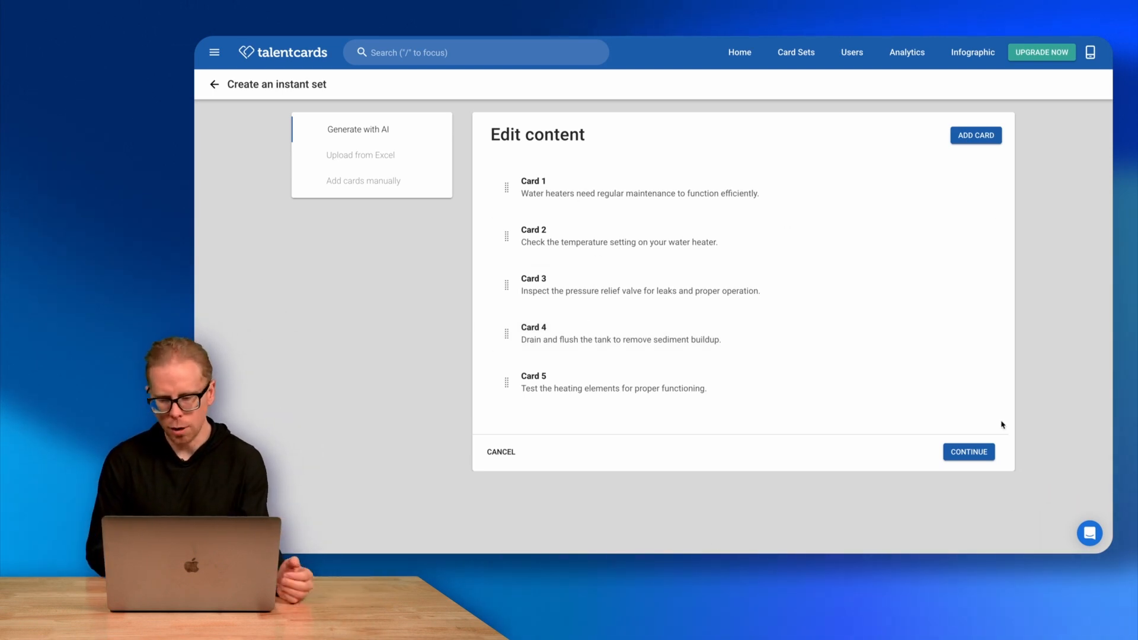
click(967, 452)
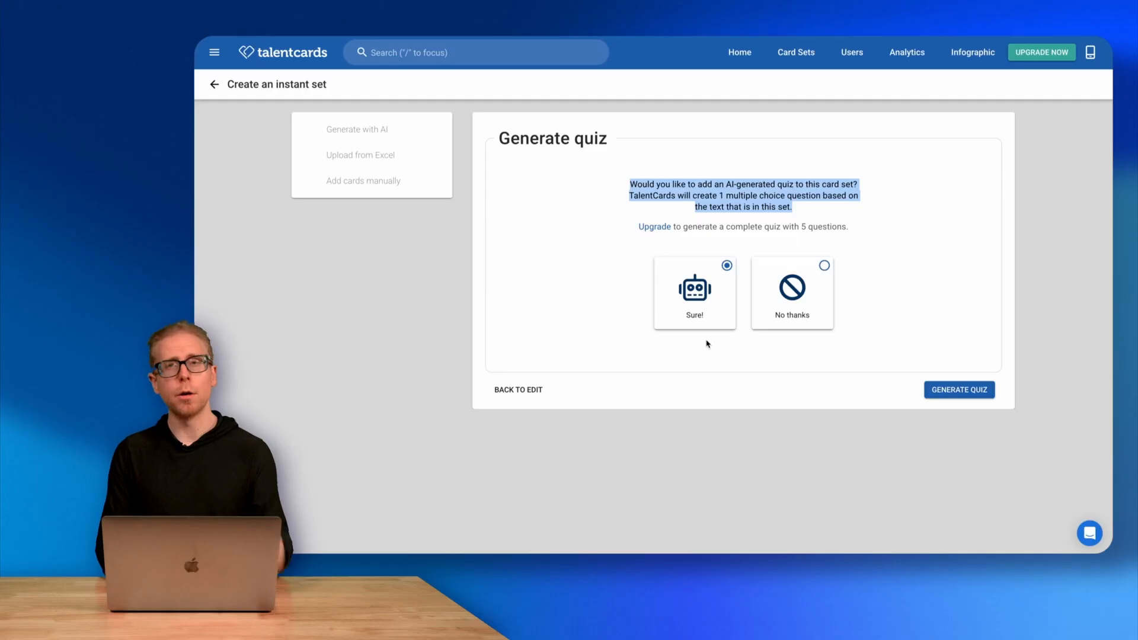
click(521, 394)
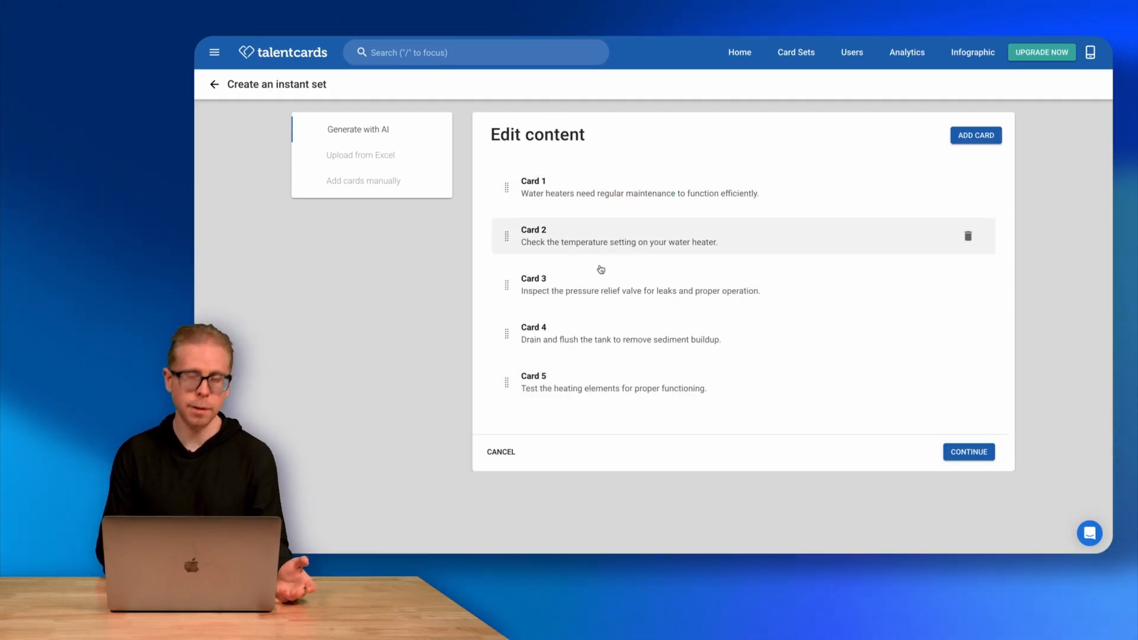
click(972, 138)
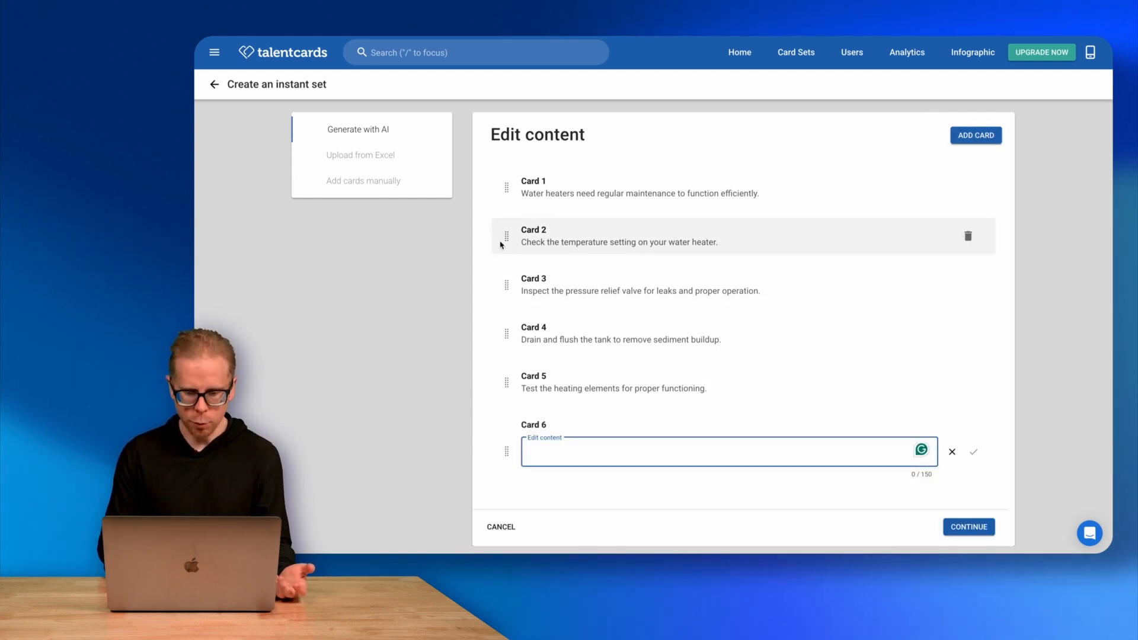
mouse_move(506, 237)
mouse_down()
mouse_move(511, 211)
mouse_move(508, 245)
mouse_up()
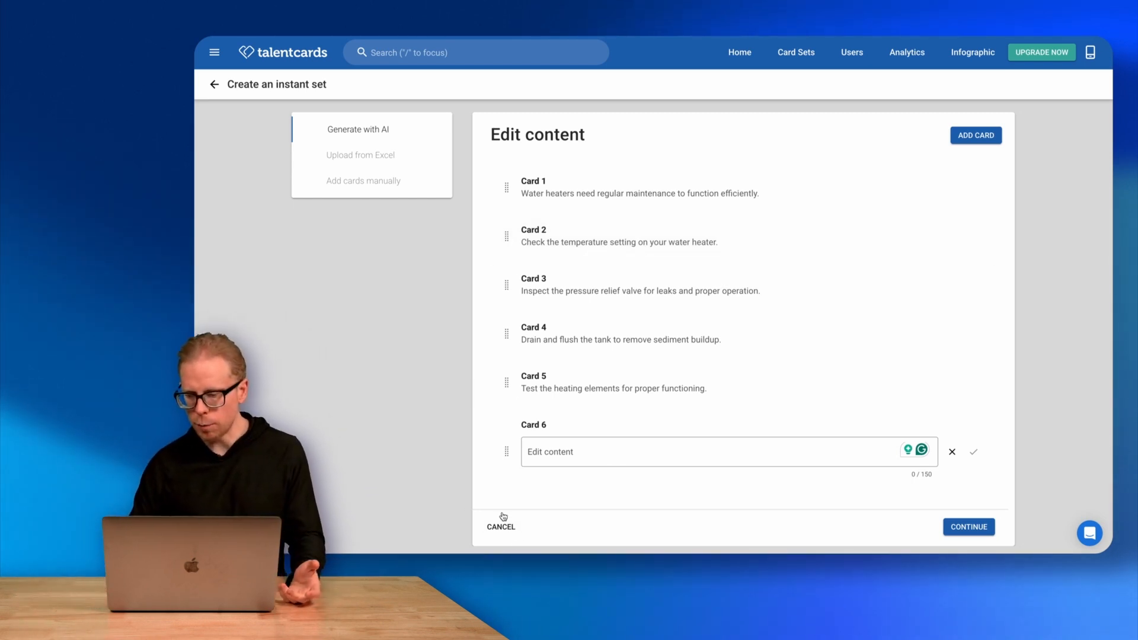
click(952, 452)
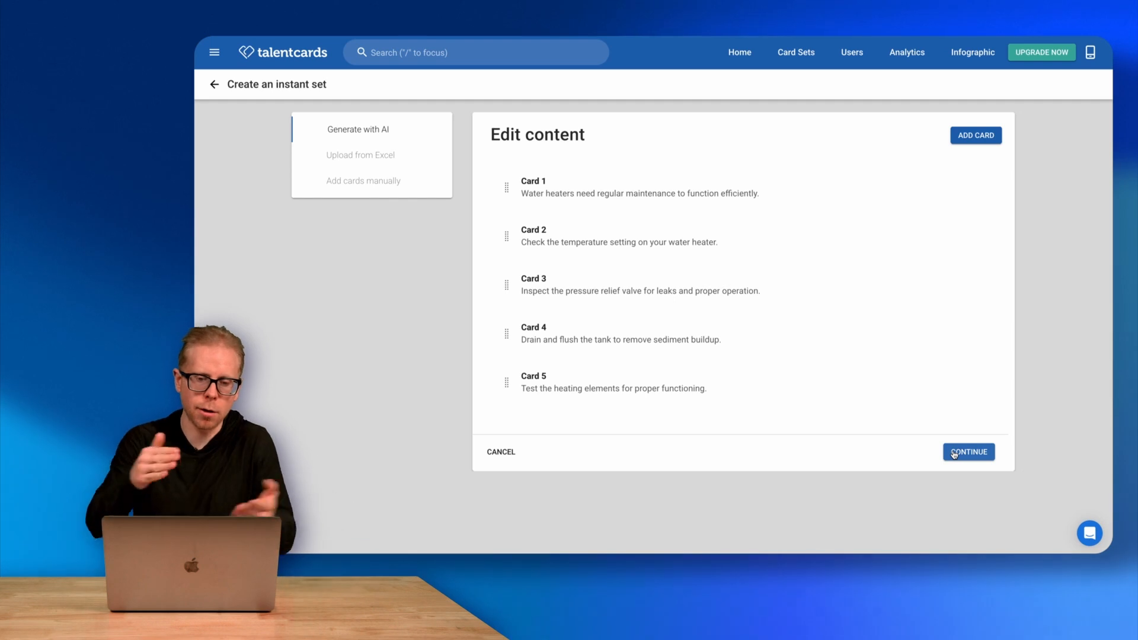
Accept the card content and generate an AI quiz for the set
click(954, 453)
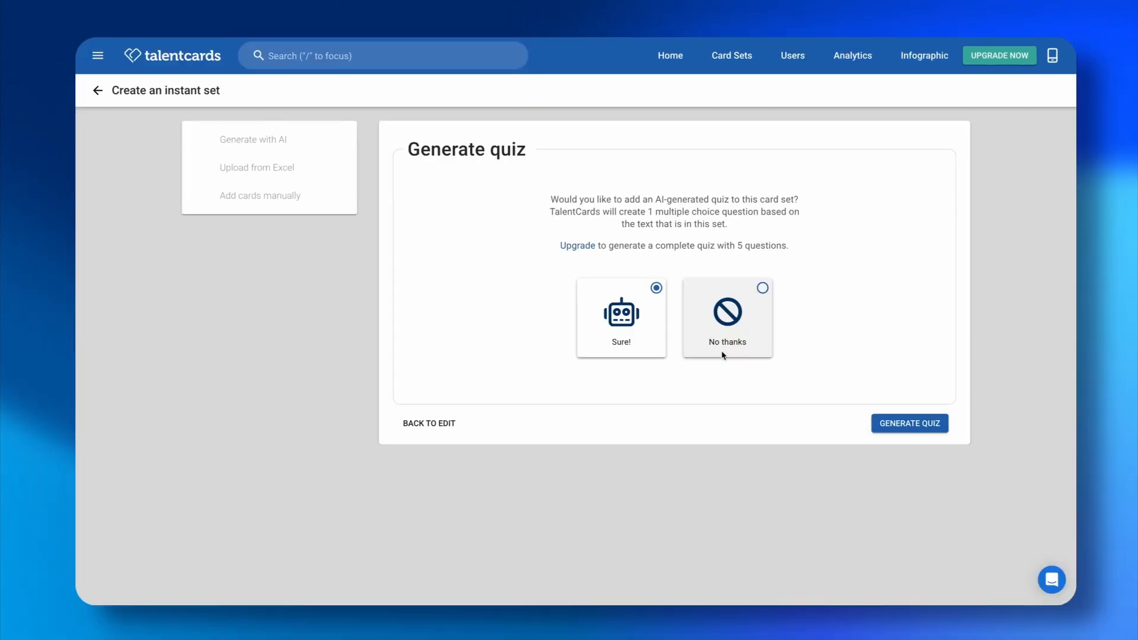
click(921, 432)
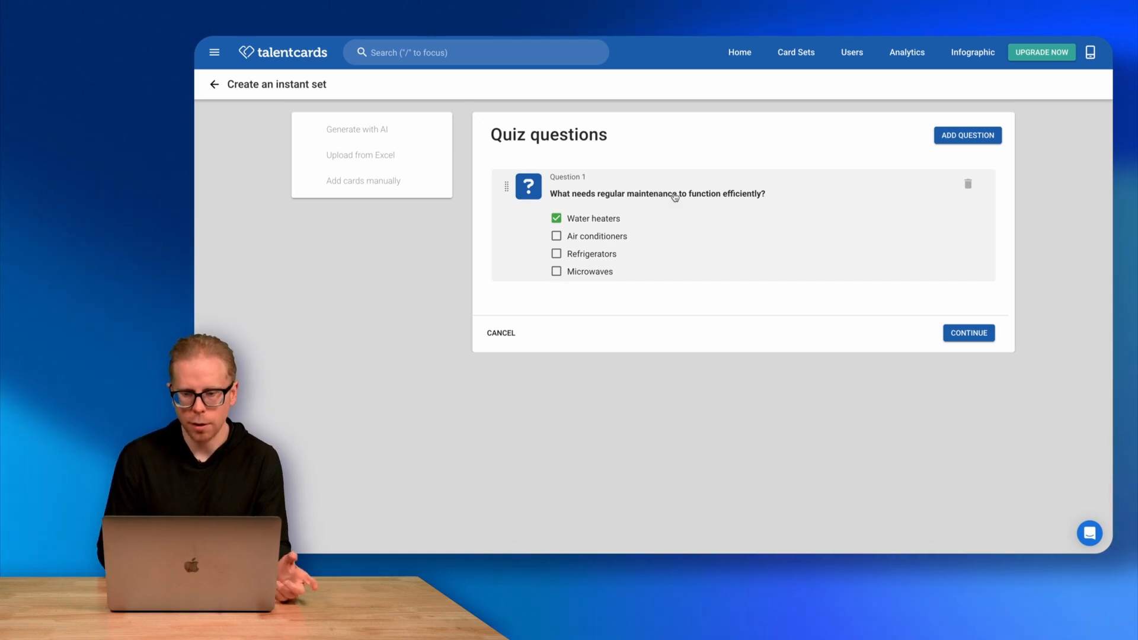
Mark Air conditioners and Refrigerators as additional correct answers in the first quiz question, and add another question reading "Question 2"
click(675, 195)
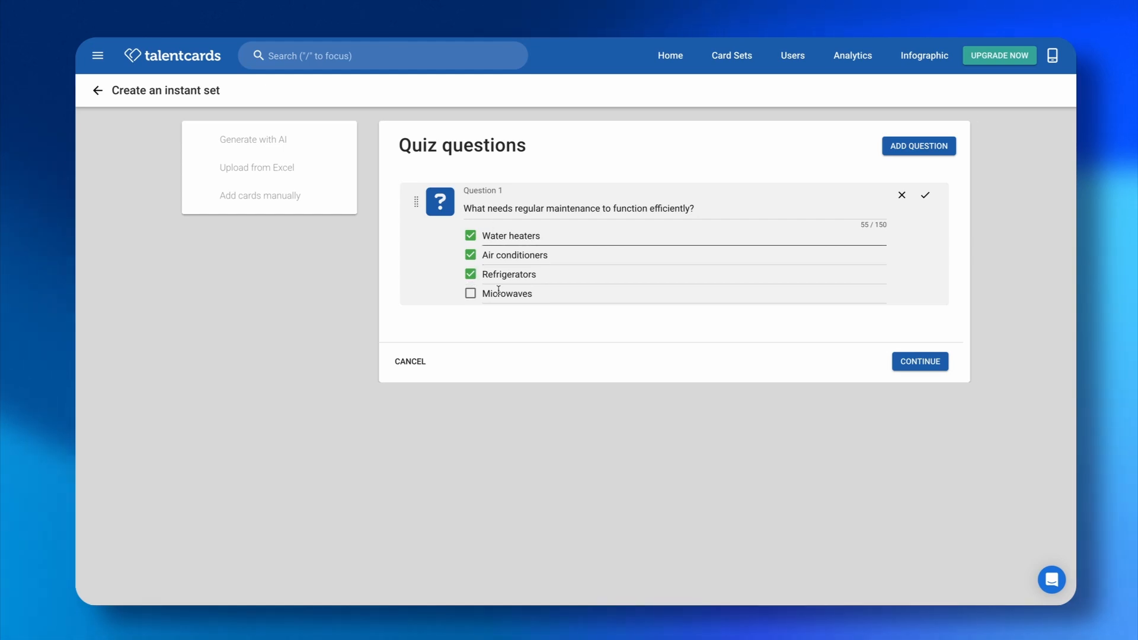
click(498, 249)
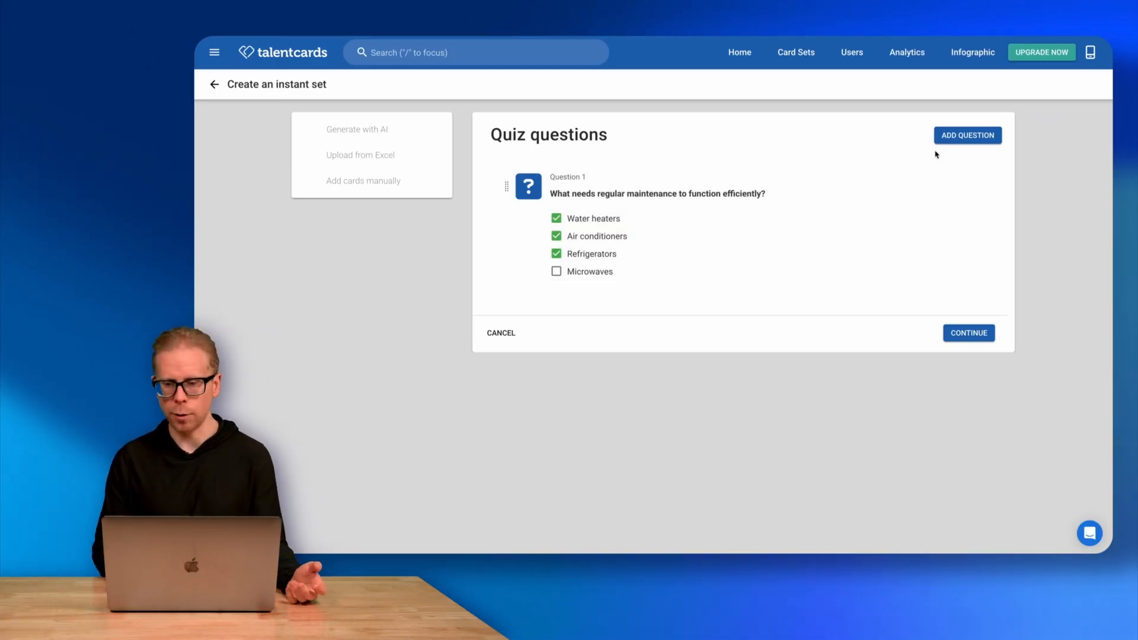
click(969, 136)
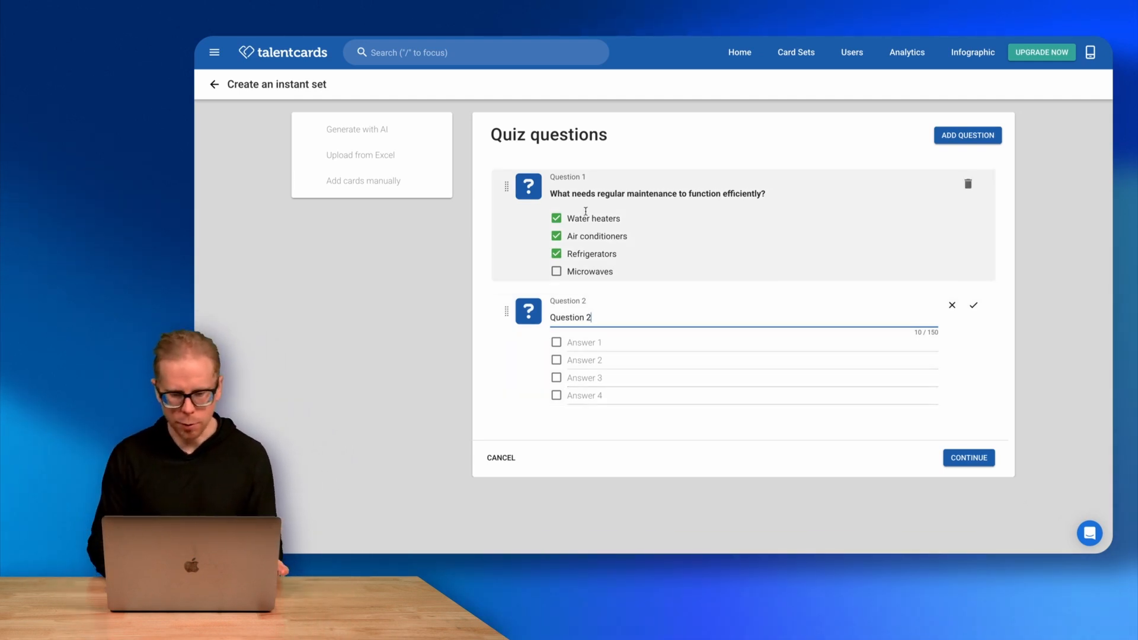
click(959, 458)
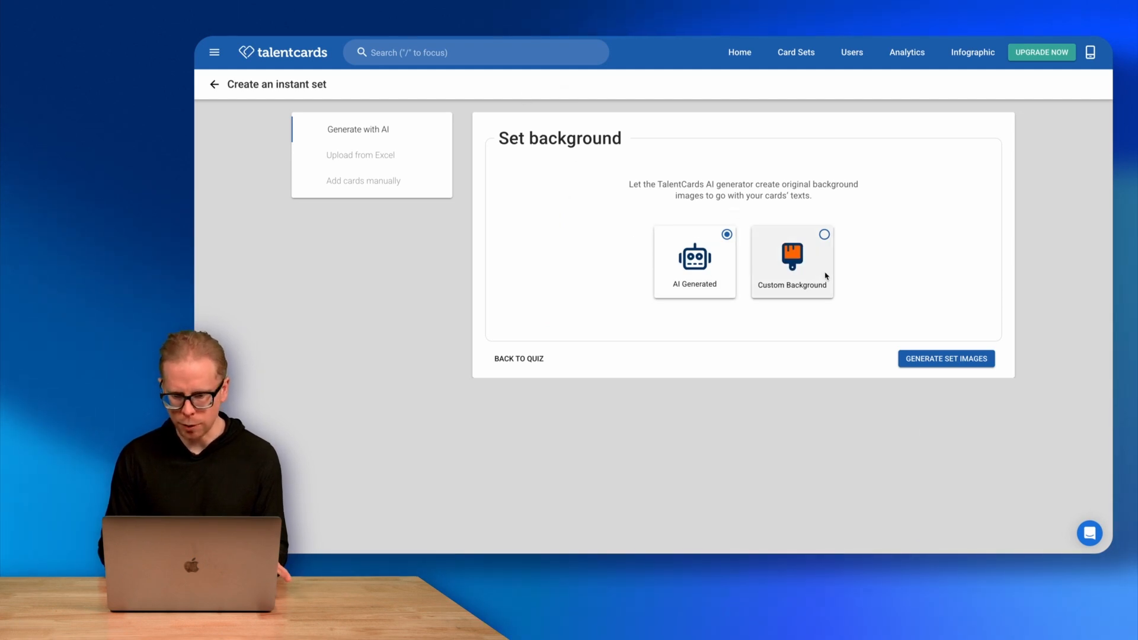
Give the set a custom background using the dark-blue-to-green gradient template and start generating the card set
click(821, 232)
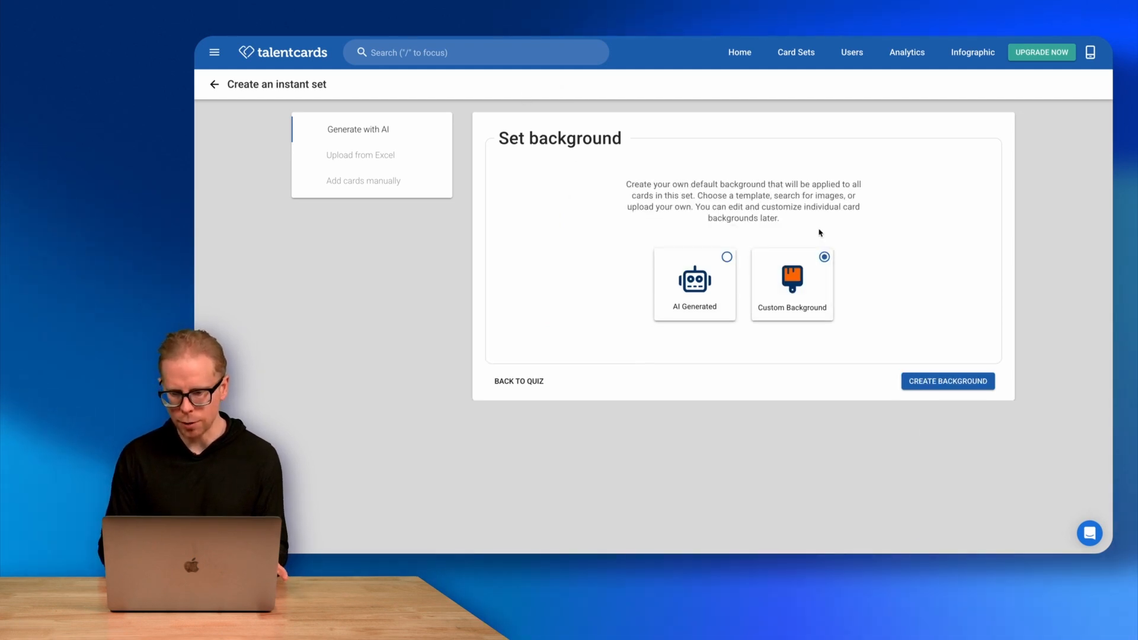
click(928, 383)
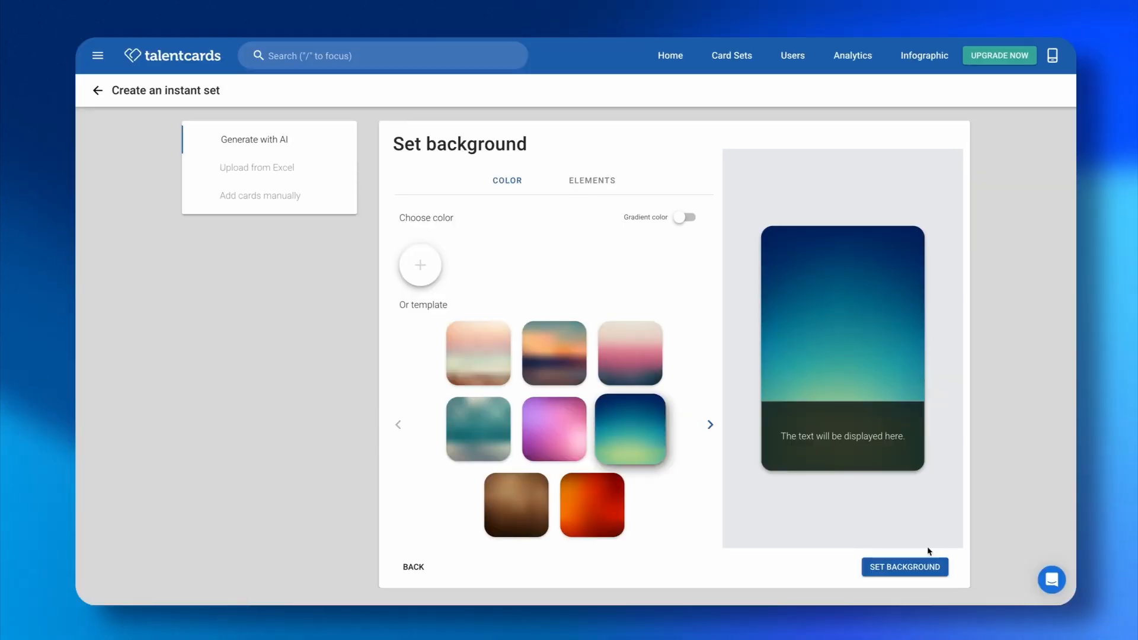
click(957, 526)
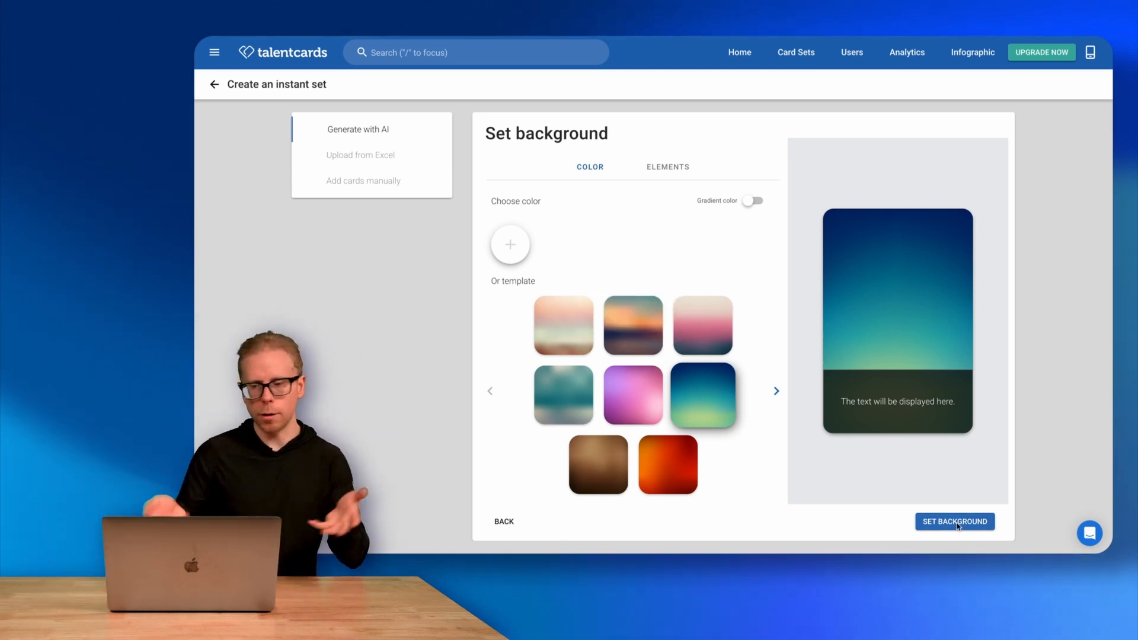
click(955, 521)
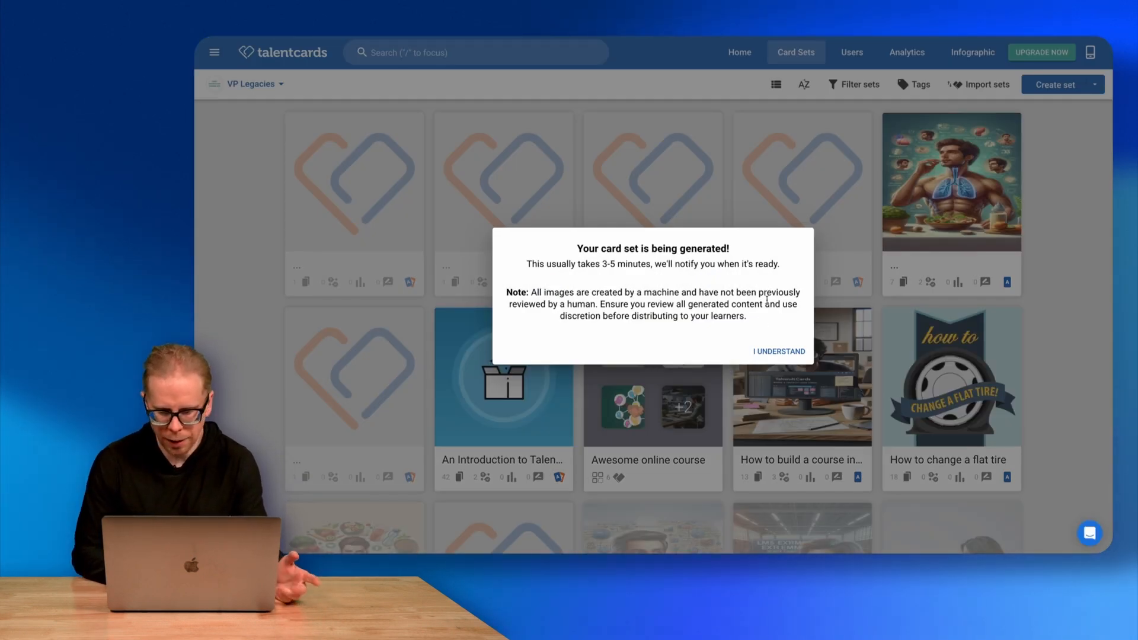
click(784, 352)
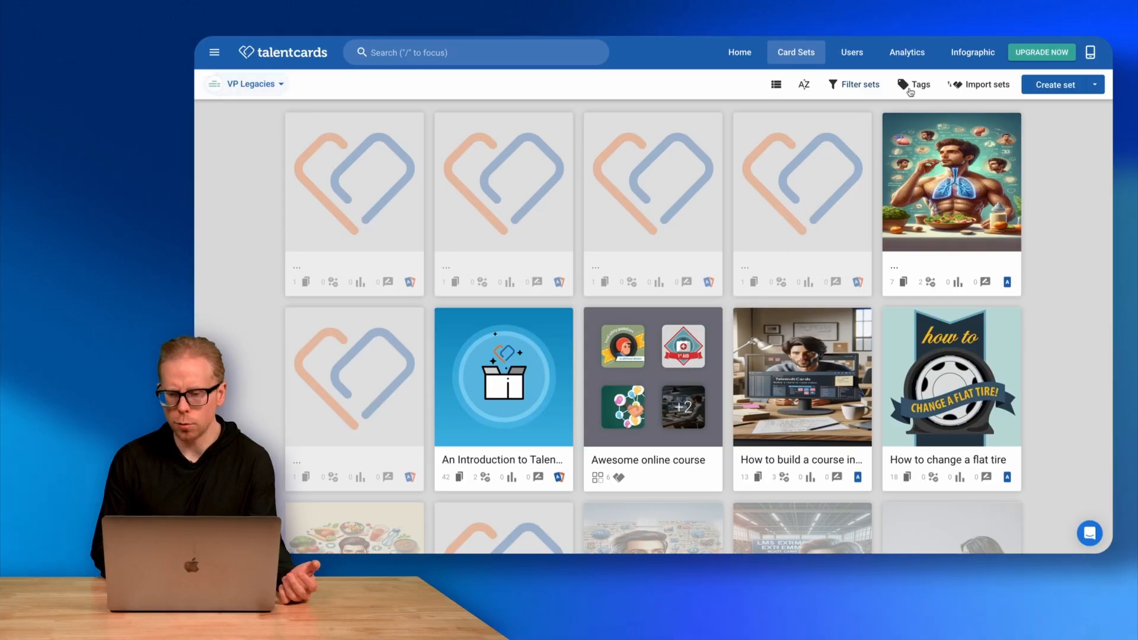
Open the existing set with the blue lungs cover image for editing and look through its cards and quiz questions
mouse_move(950, 236)
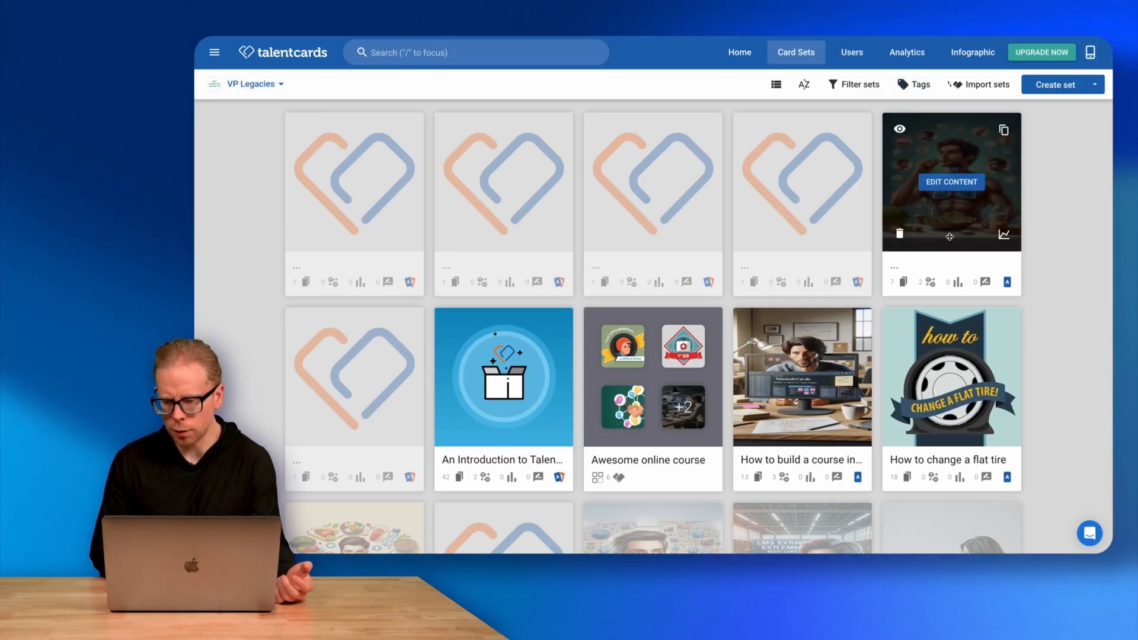
click(952, 182)
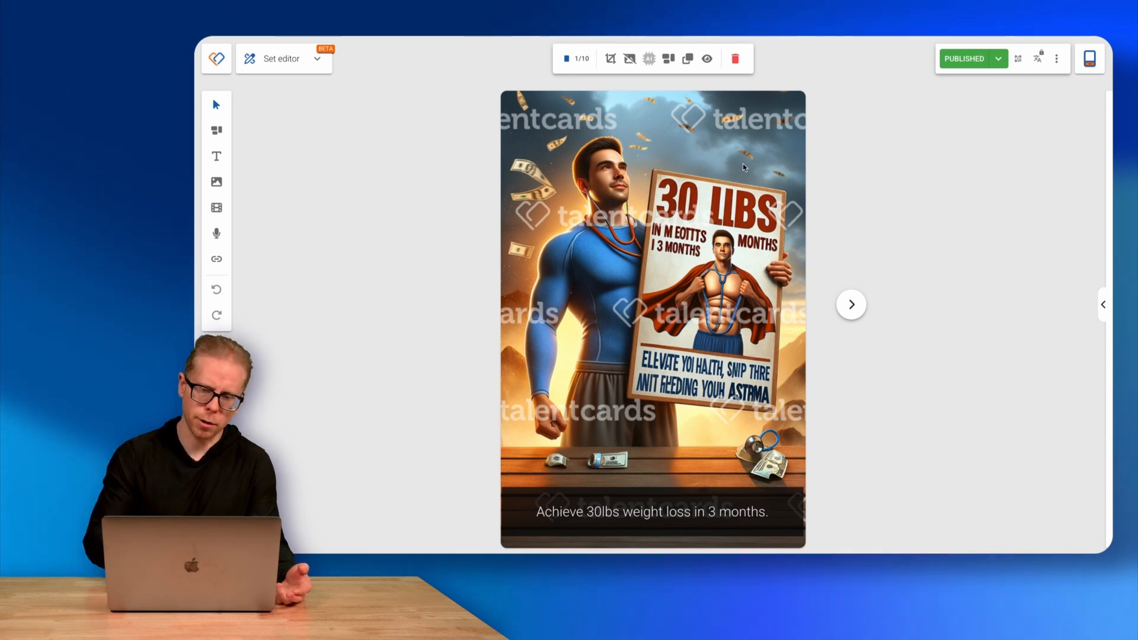
click(851, 305)
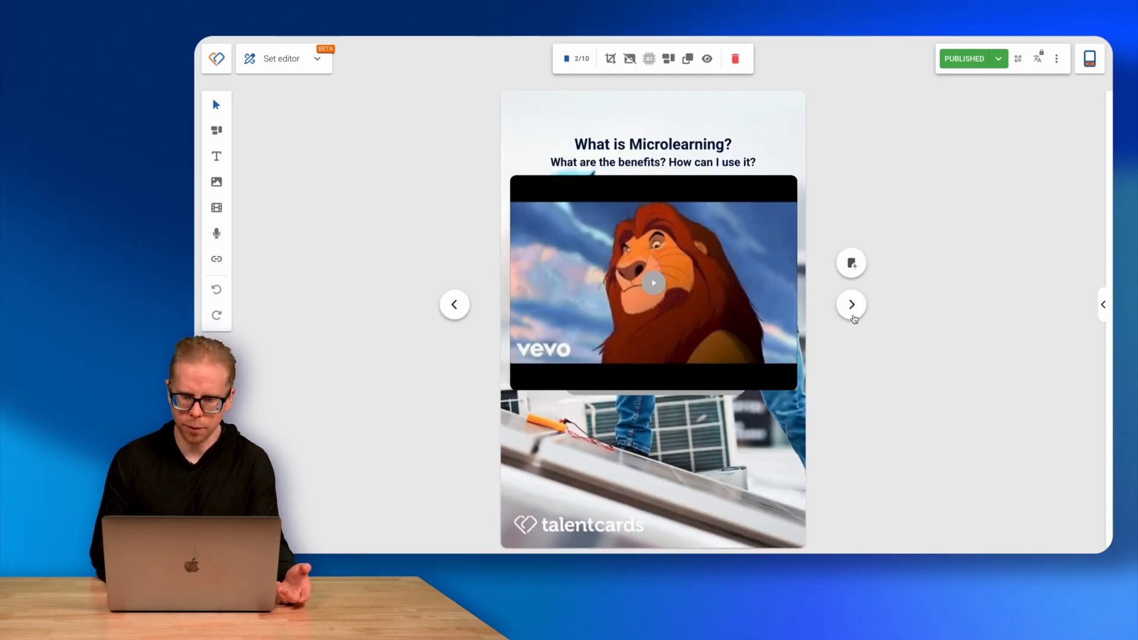
click(852, 305)
click(454, 306)
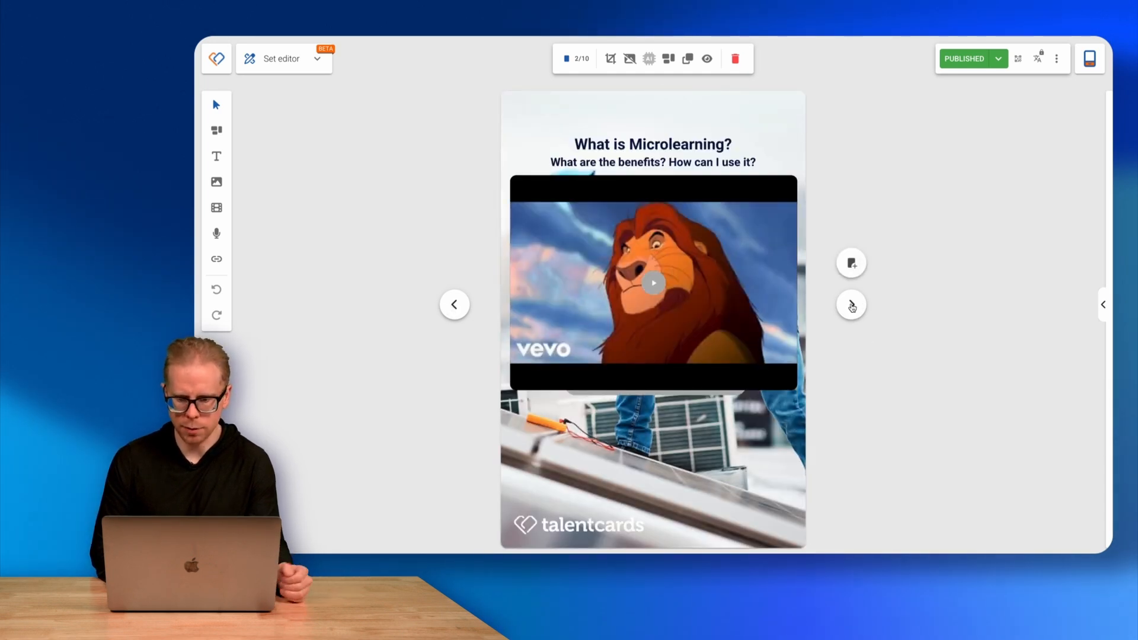
click(852, 306)
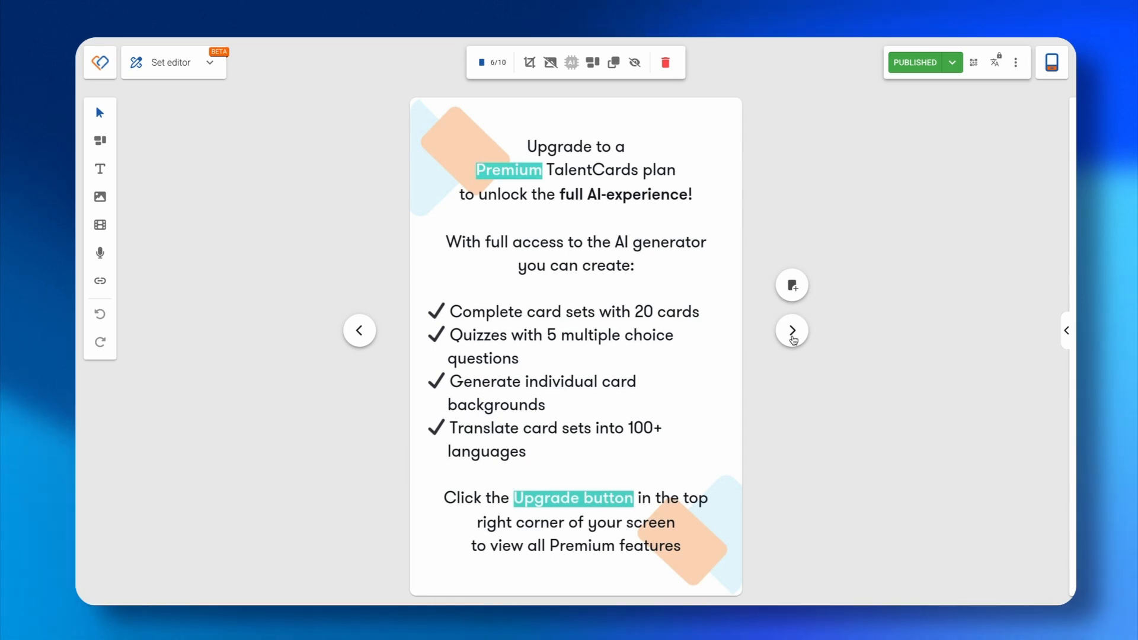
click(792, 331)
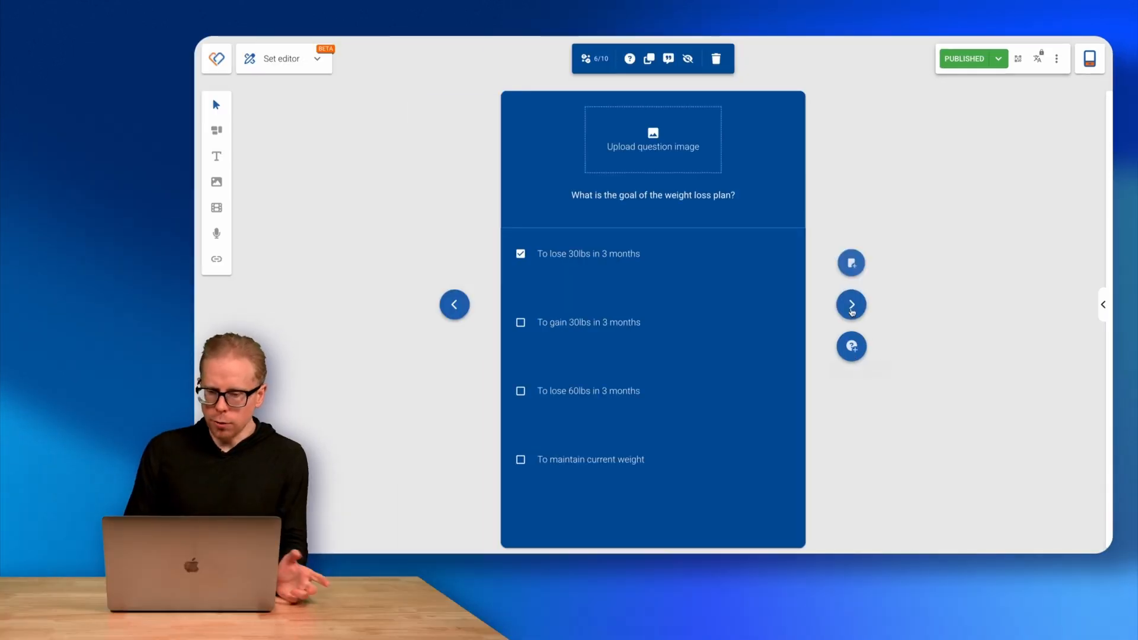
click(794, 335)
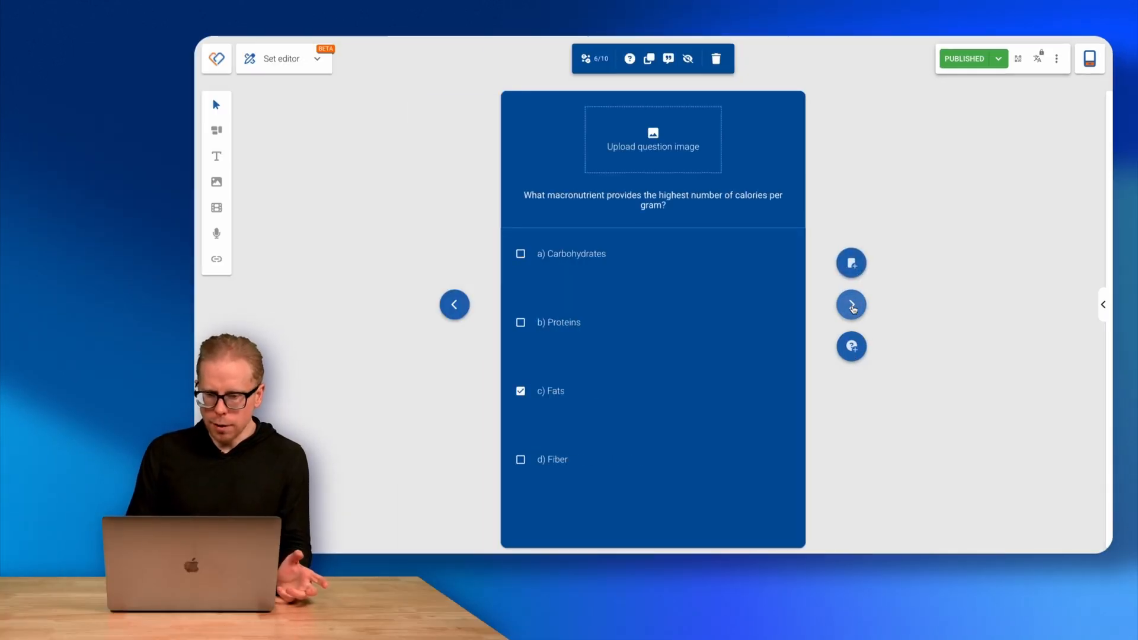
click(852, 305)
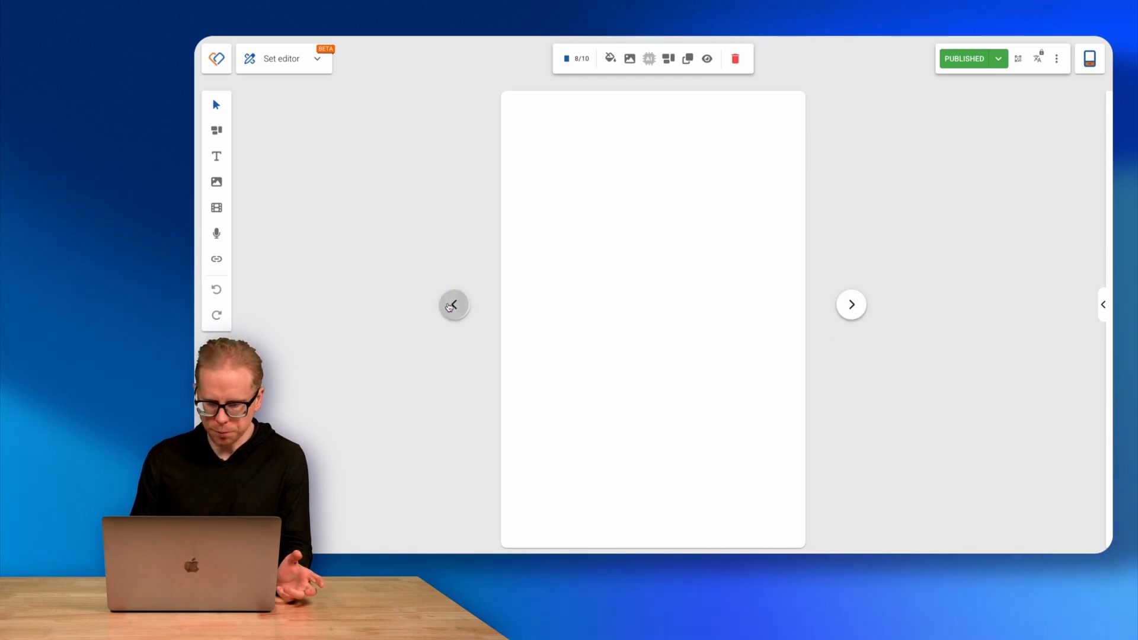
click(453, 304)
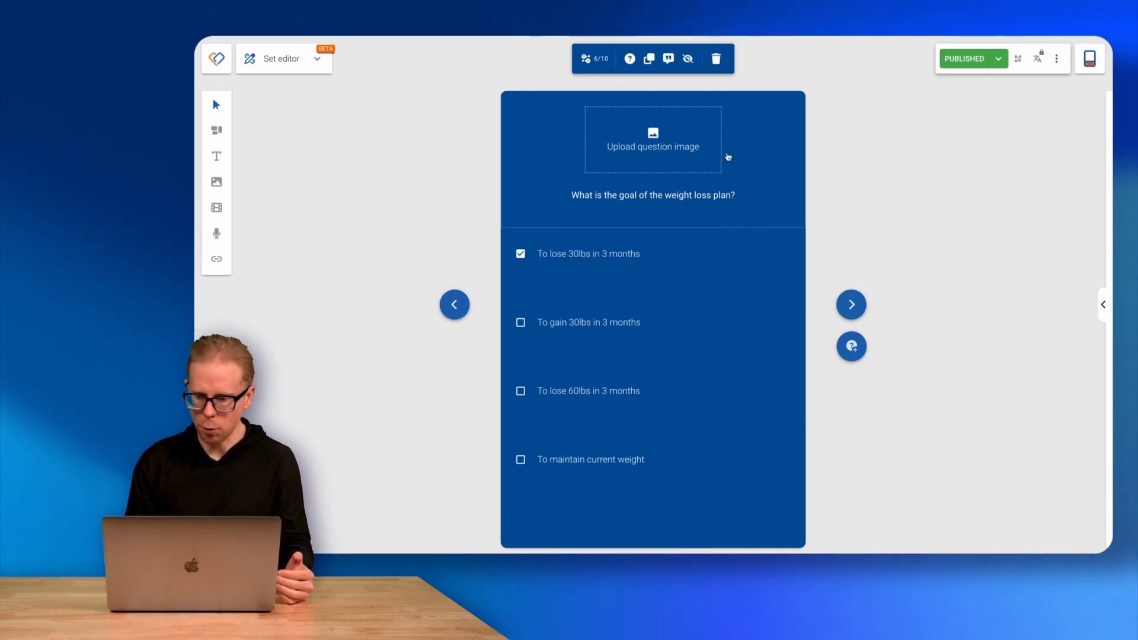
click(854, 305)
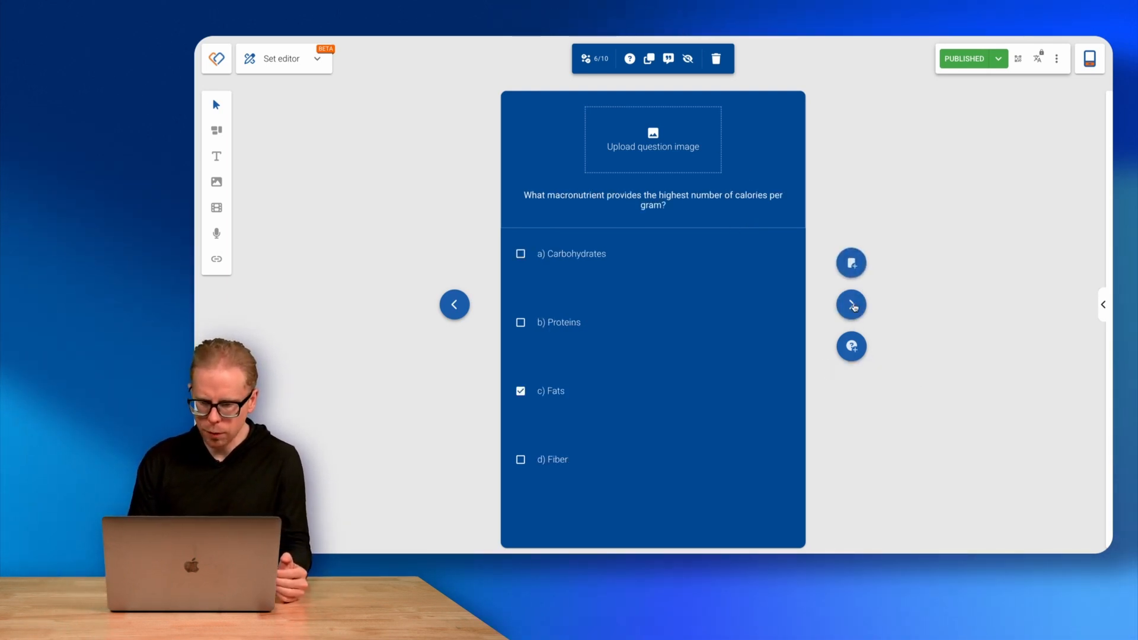
click(854, 305)
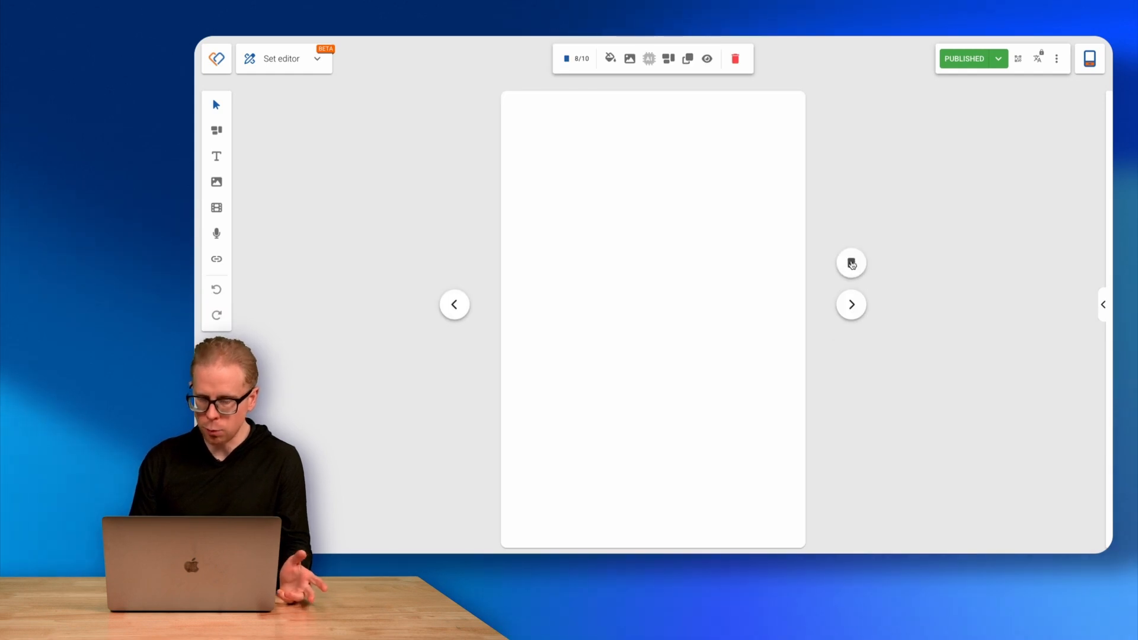
Add a quiz to the set and enter the question "How often should you be checking a client's water heater?"
click(852, 264)
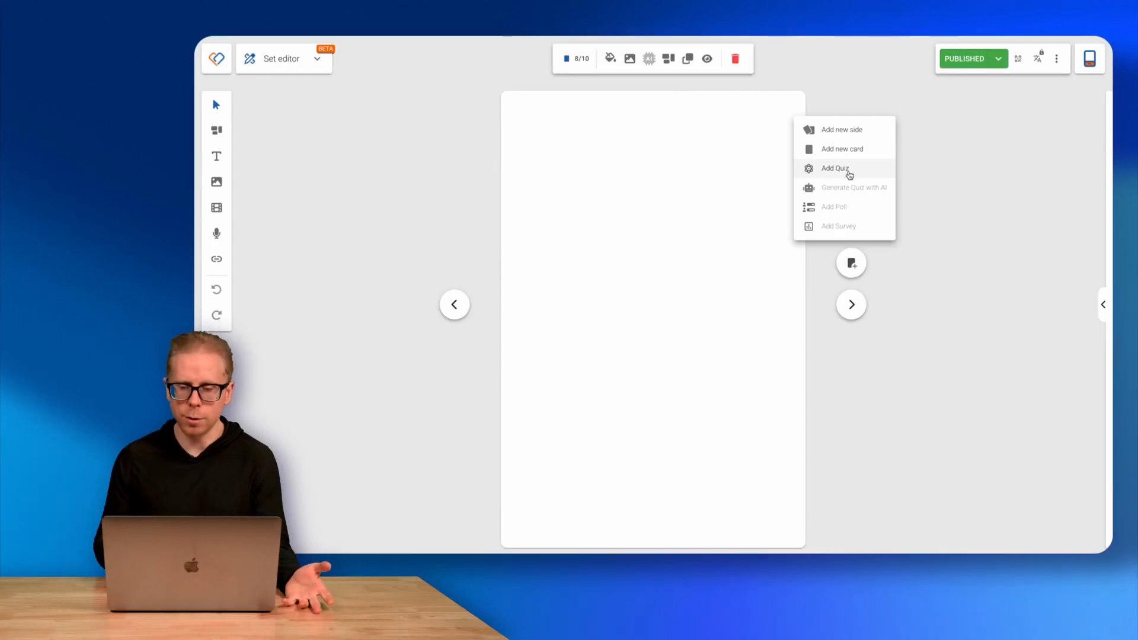
click(841, 169)
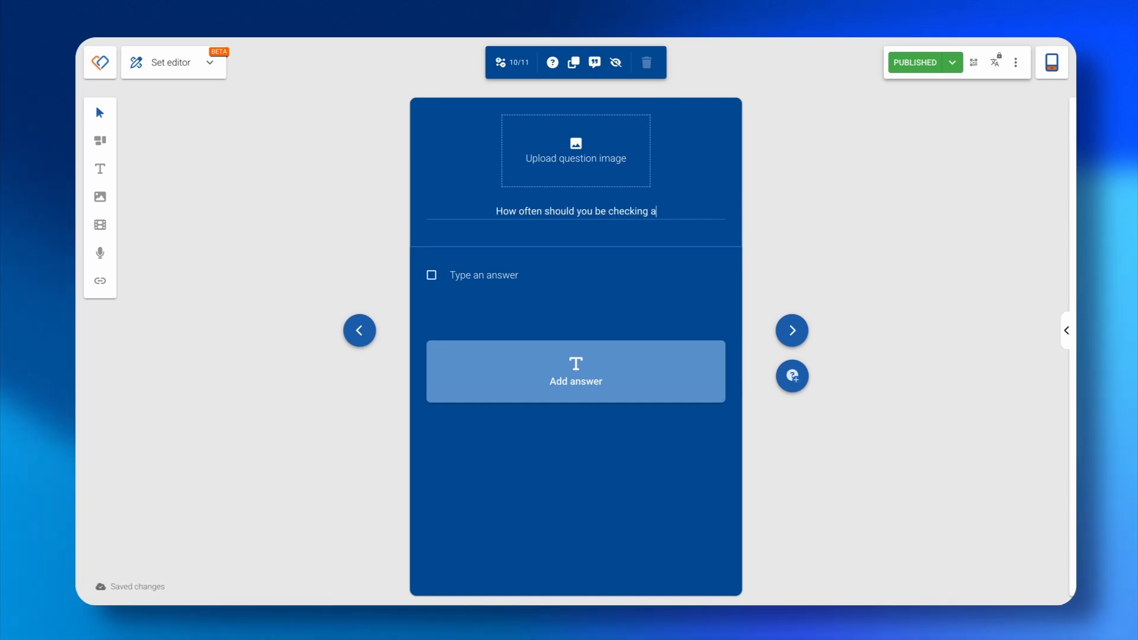
text(ent's water heater?)
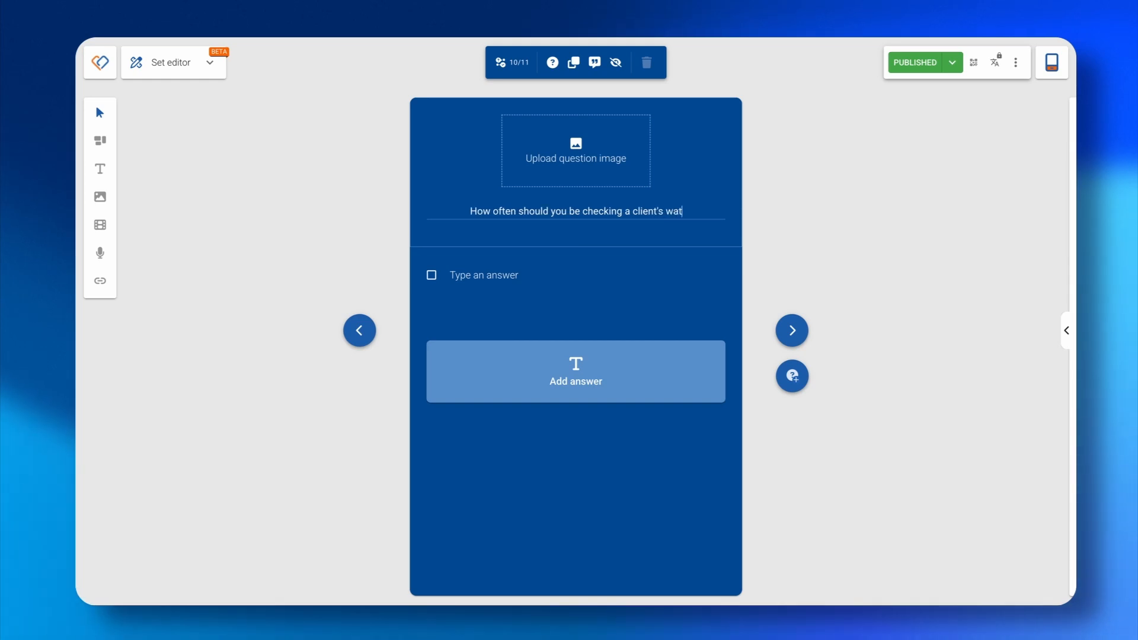
Enter Weekly, Monthly and Yearly as answer options for the water heater question and add a fourth answer field
click(482, 273)
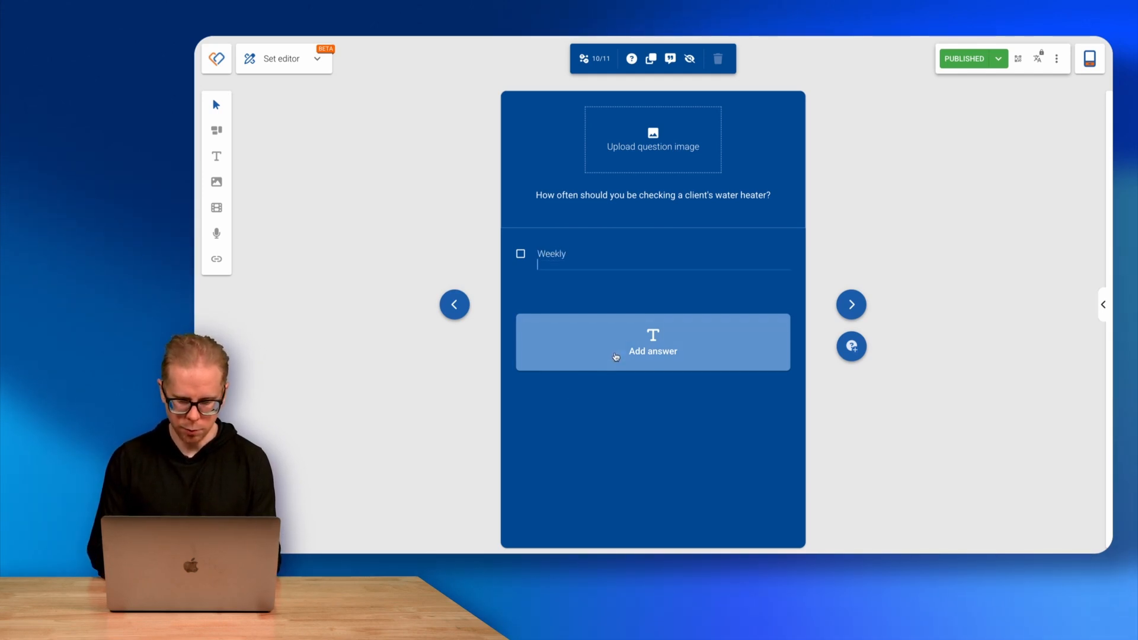
click(616, 357)
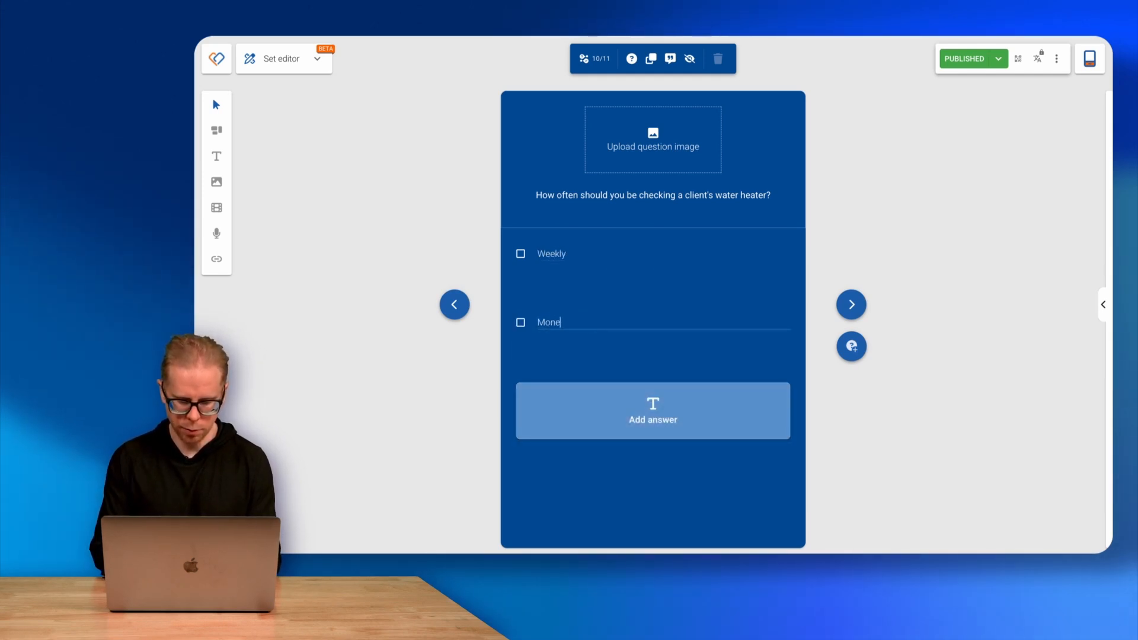
click(586, 403)
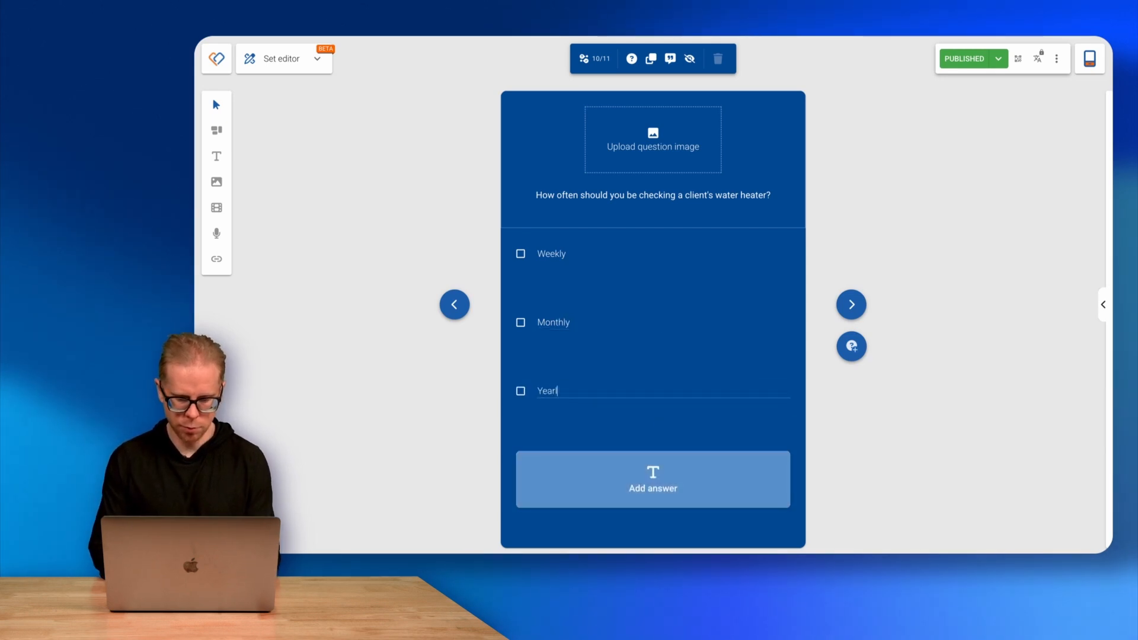
click(672, 481)
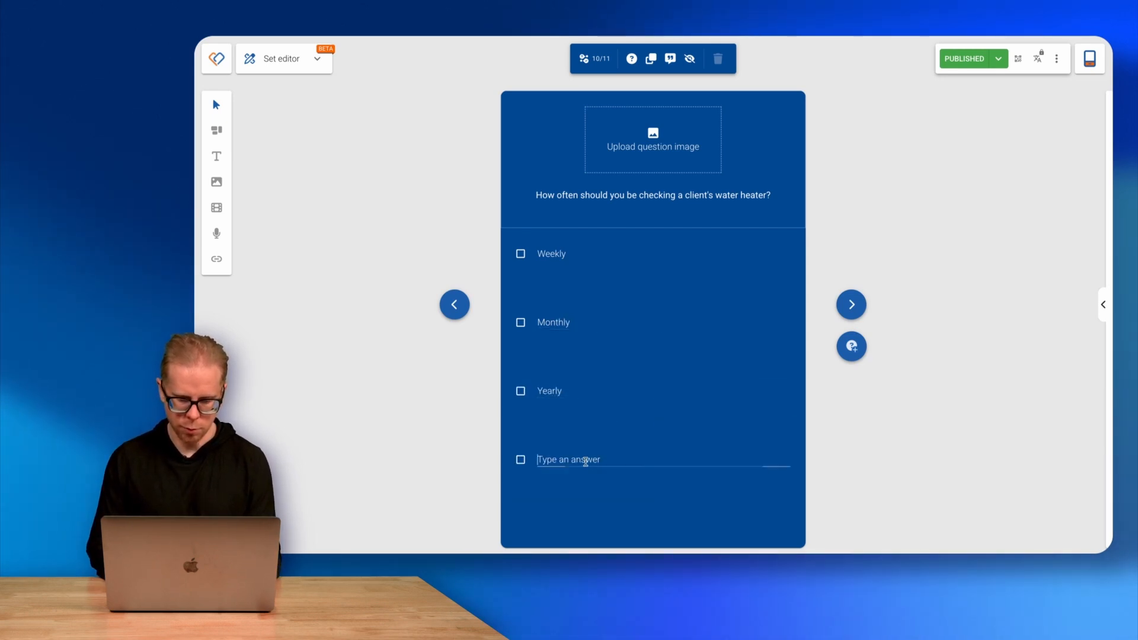
click(586, 462)
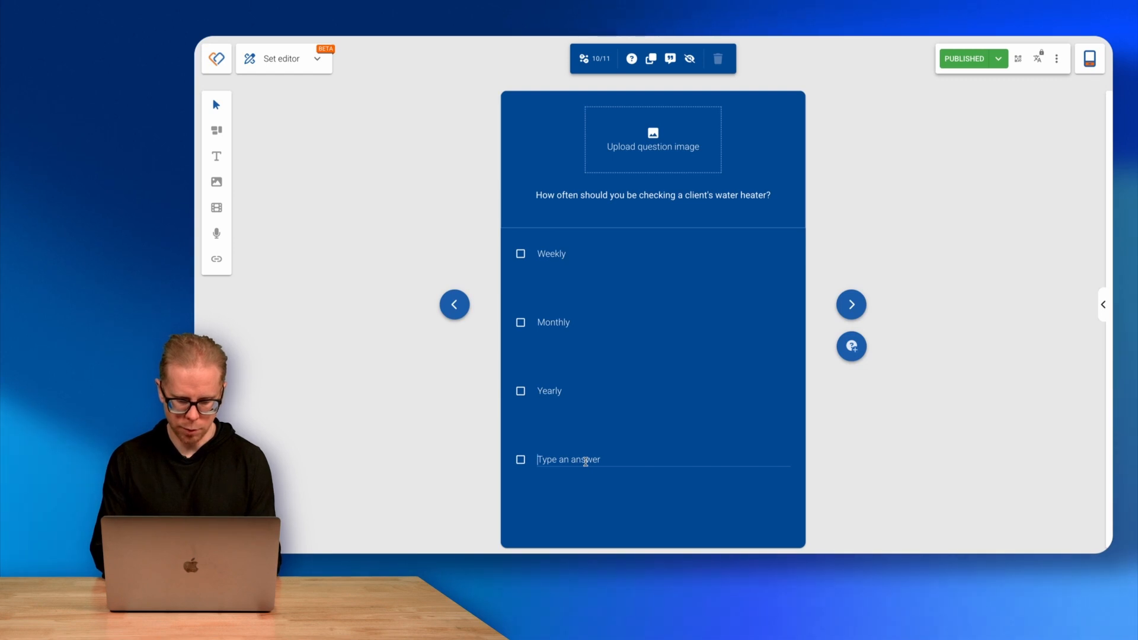